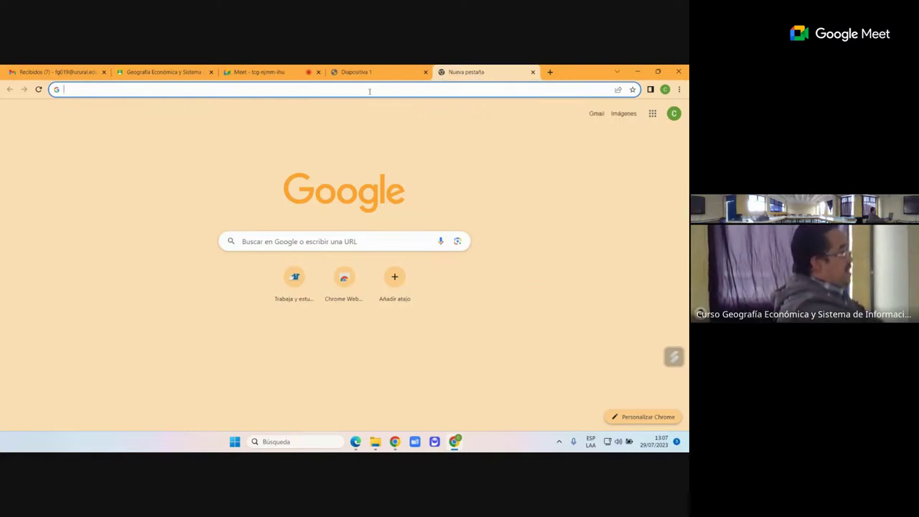
# Search Google for "QGis"
pyautogui.click(302, 241)
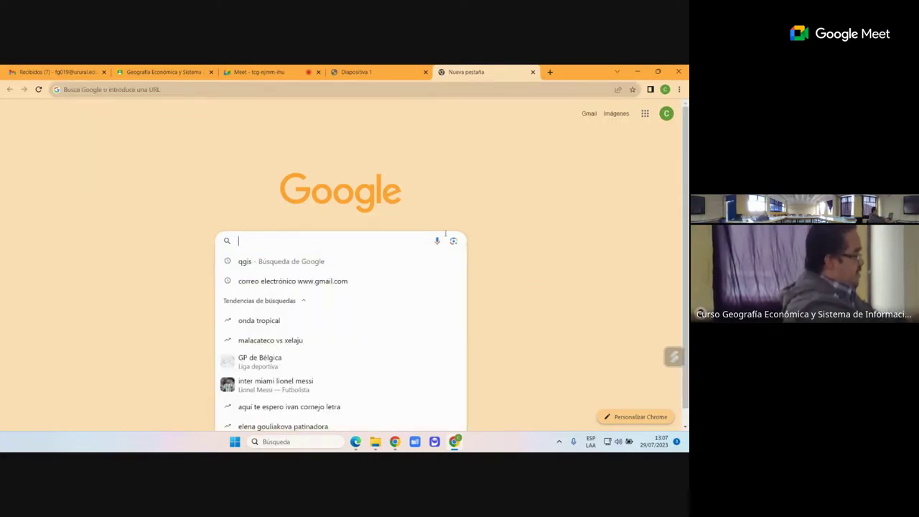
pyautogui.write('QGis')
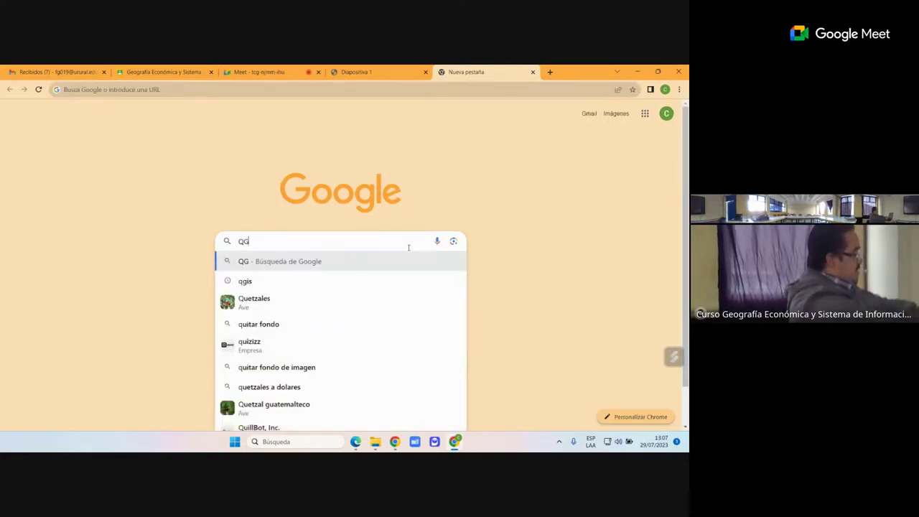
pyautogui.press('Return')
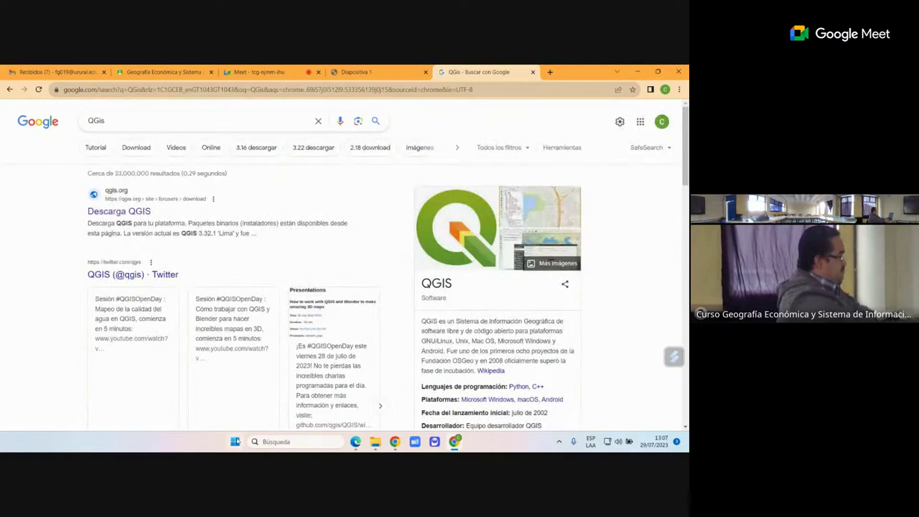
# Search the computer's installed applications for "qg" and dismiss the search
pyautogui.click(236, 442)
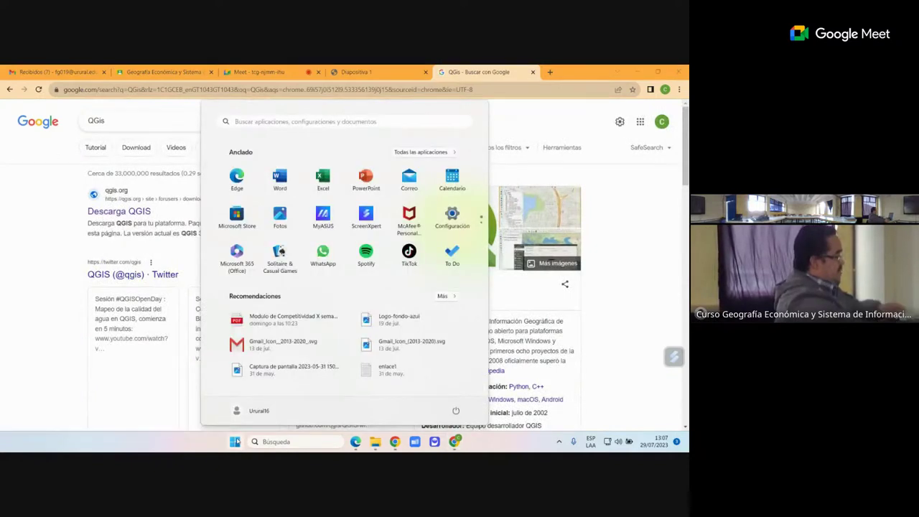
pyautogui.write('qg')
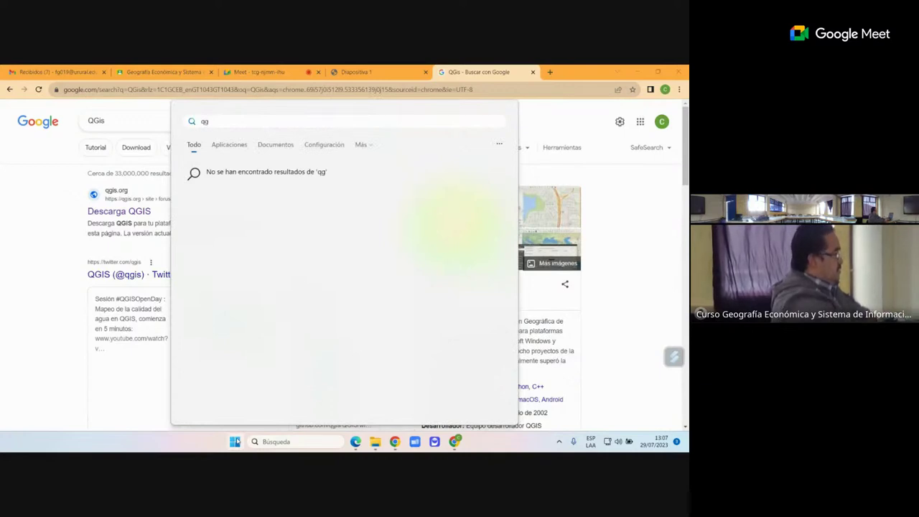
pyautogui.press('BackSpace')
pyautogui.press('BackSpace')
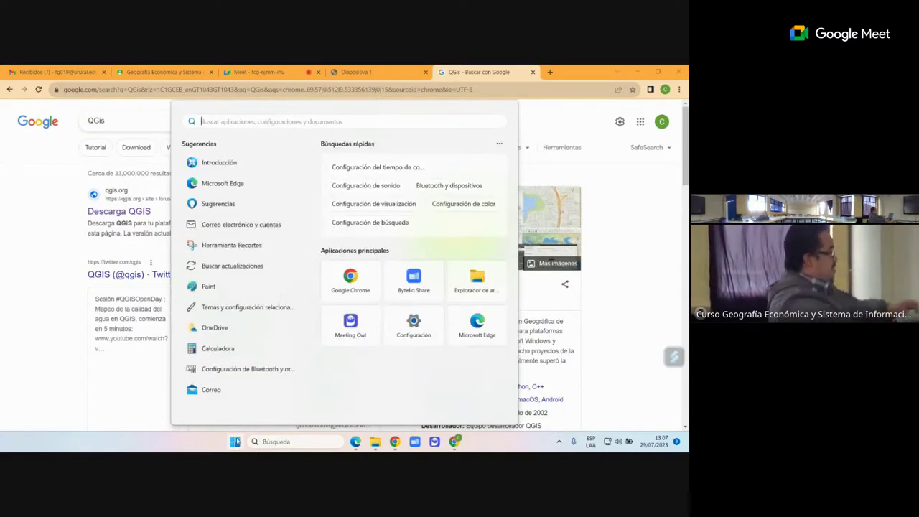
pyautogui.click(237, 442)
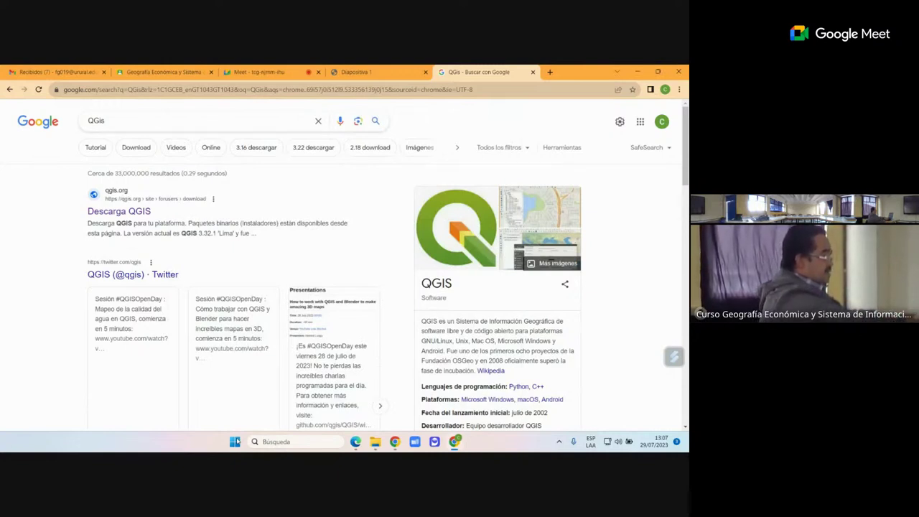
# Open the qgis.org download page from the search results, using screen magnification at 200% and turning it off once the page loads
pyautogui.press('super+plus')
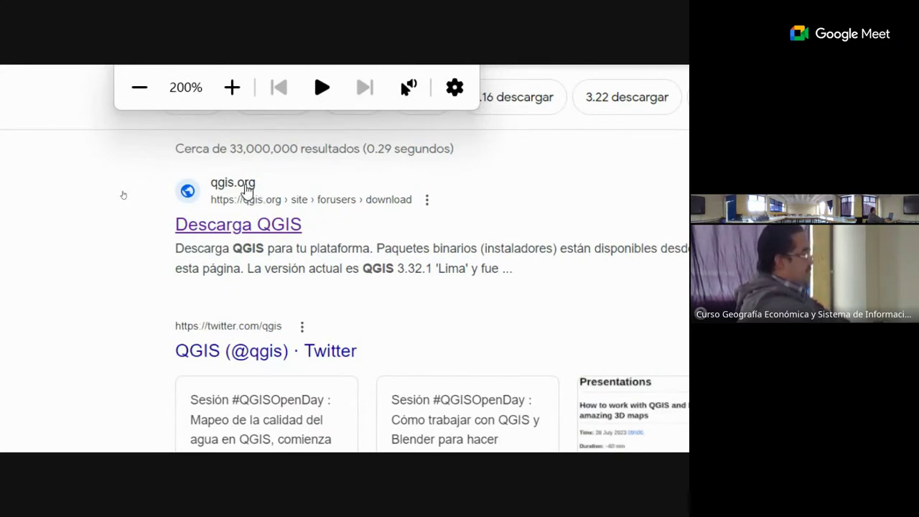
pyautogui.click(245, 188)
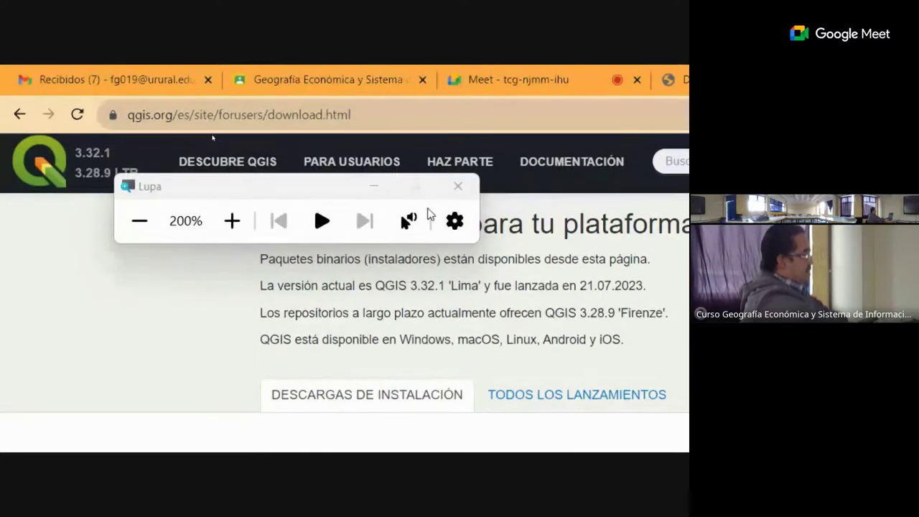
pyautogui.click(373, 186)
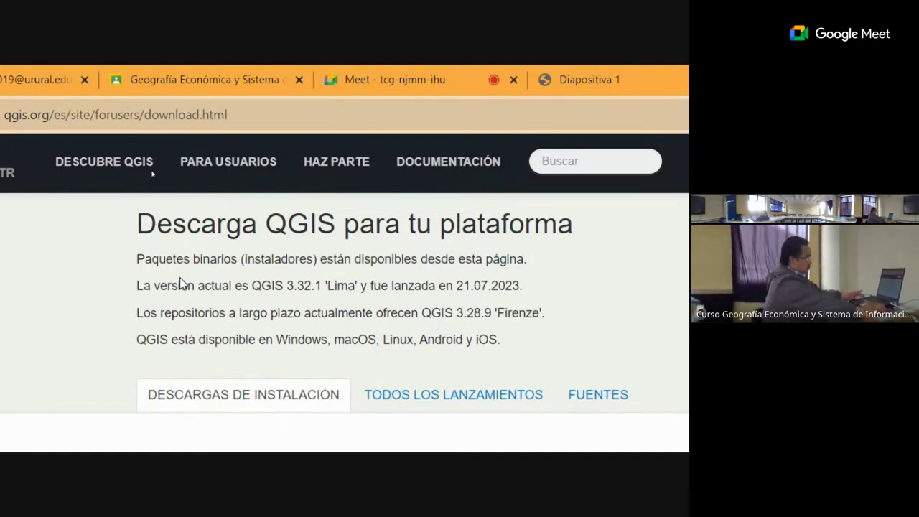
pyautogui.press('super+Escape')
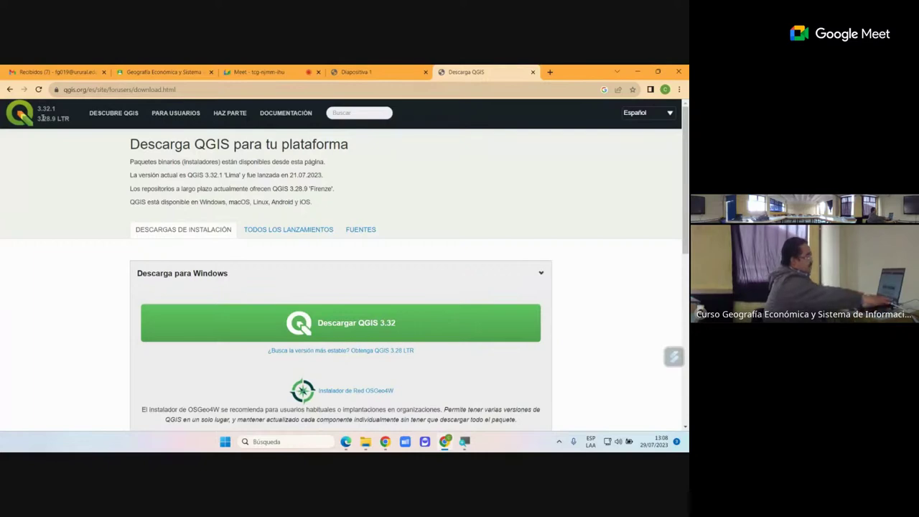
# Look over the Windows installer options on the download page and show the list of all releases
pyautogui.press('super+plus')
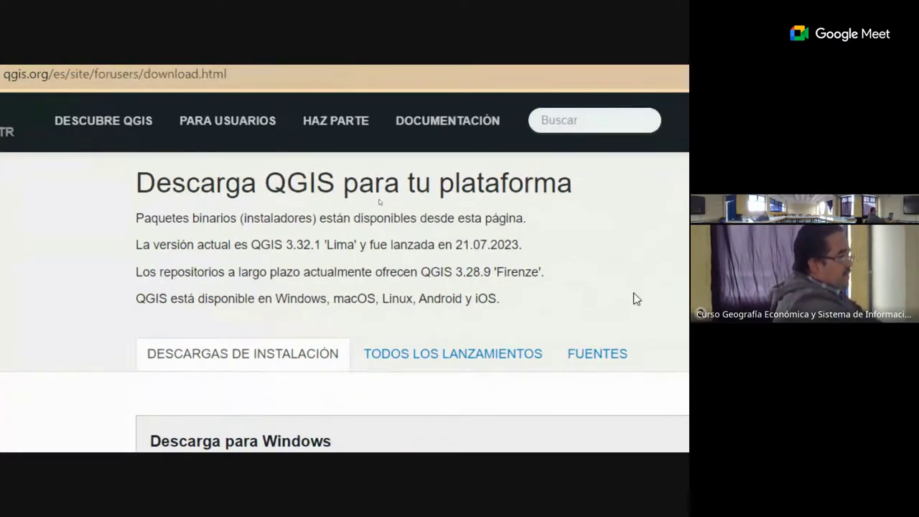
pyautogui.scroll(-3, 459, 348)
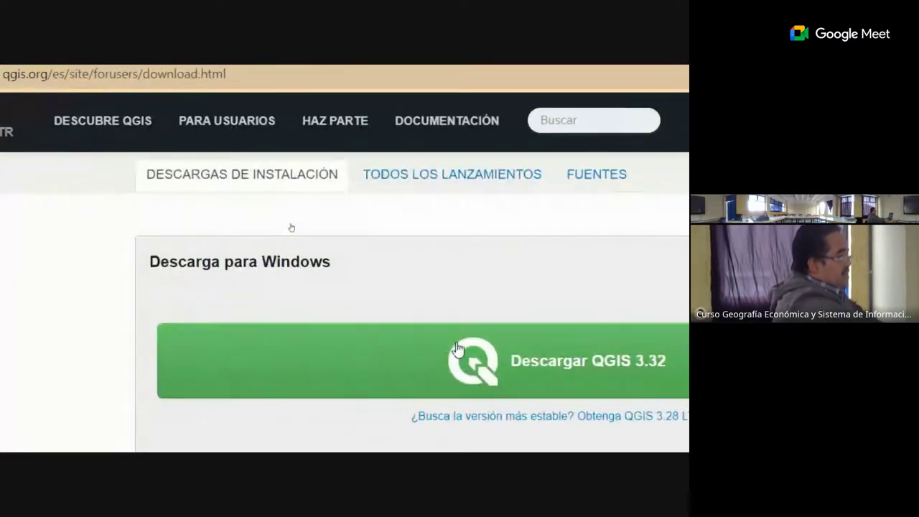
pyautogui.scroll(3, 458, 348)
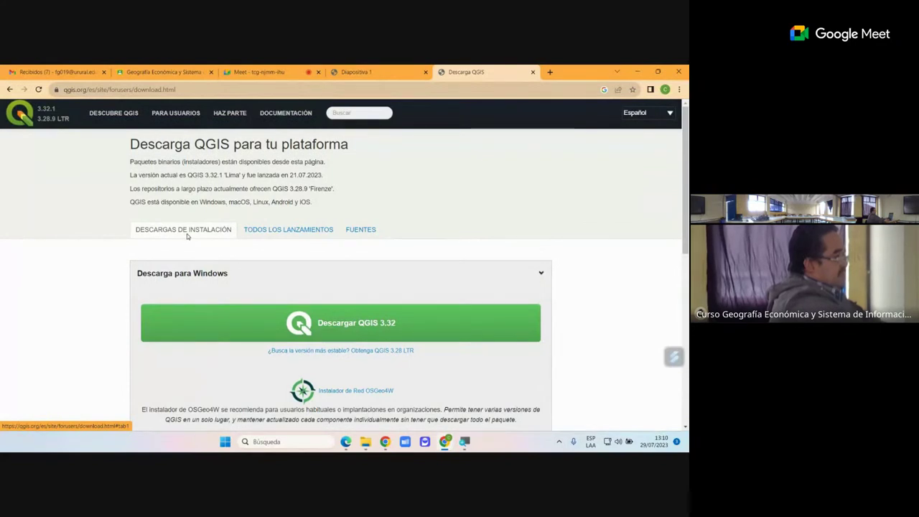
pyautogui.scroll(-2, 187, 233)
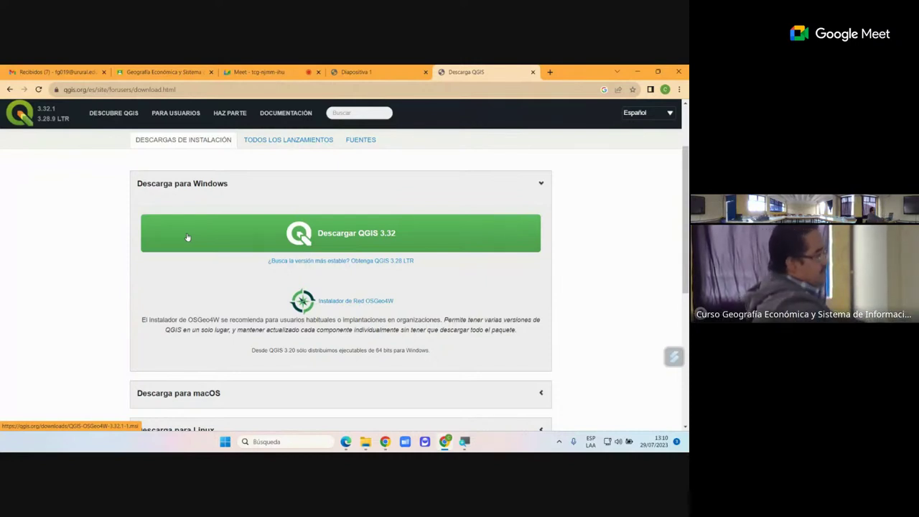
pyautogui.scroll(2, 280, 249)
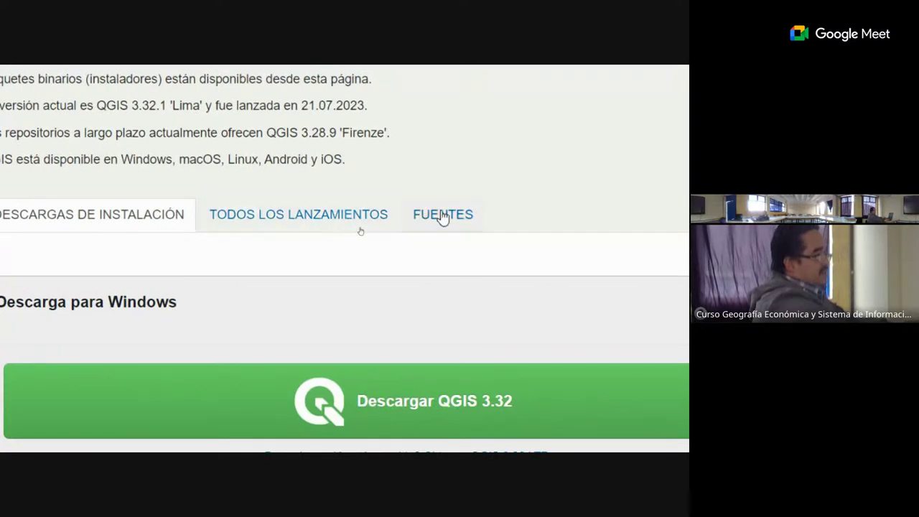
pyautogui.click(275, 219)
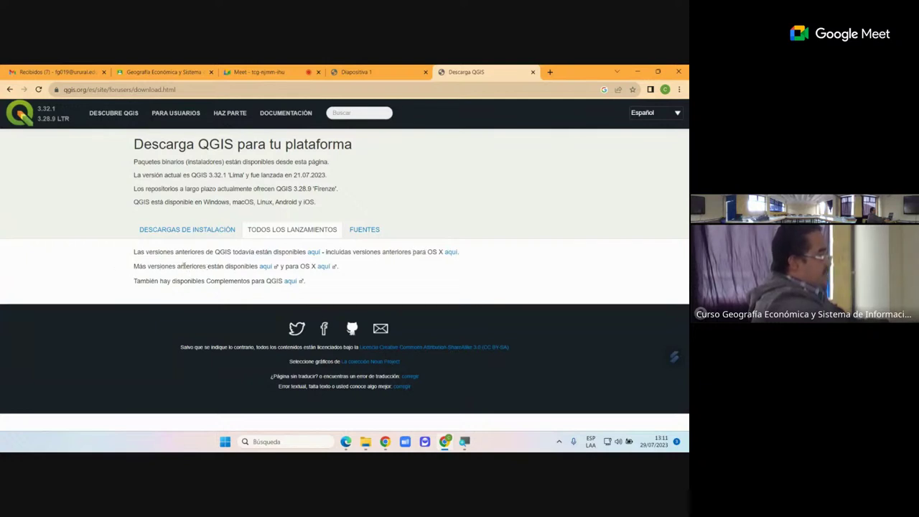
# Return to the installation downloads, review the options per operating system and expand the section for mobile and tablet applications
pyautogui.click(203, 231)
pyautogui.scroll(-3, 215, 251)
pyautogui.scroll(-2, 235, 267)
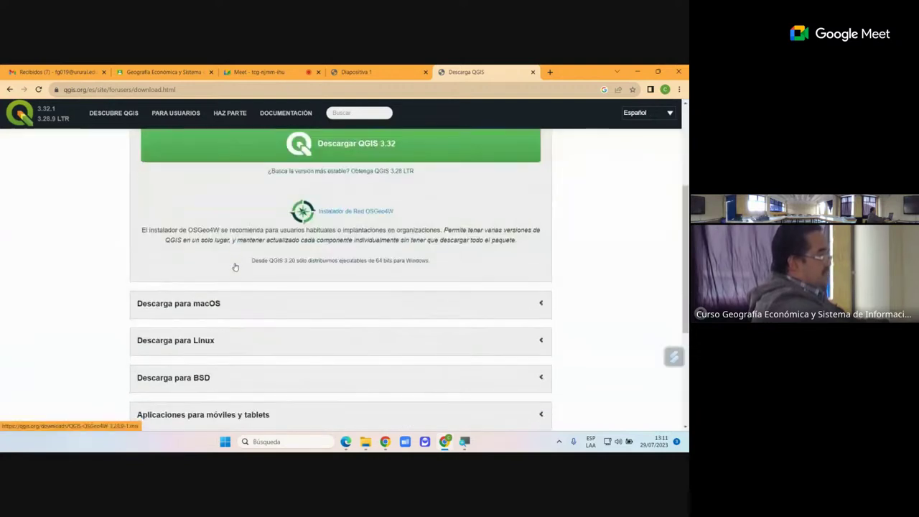
pyautogui.scroll(-1, 244, 265)
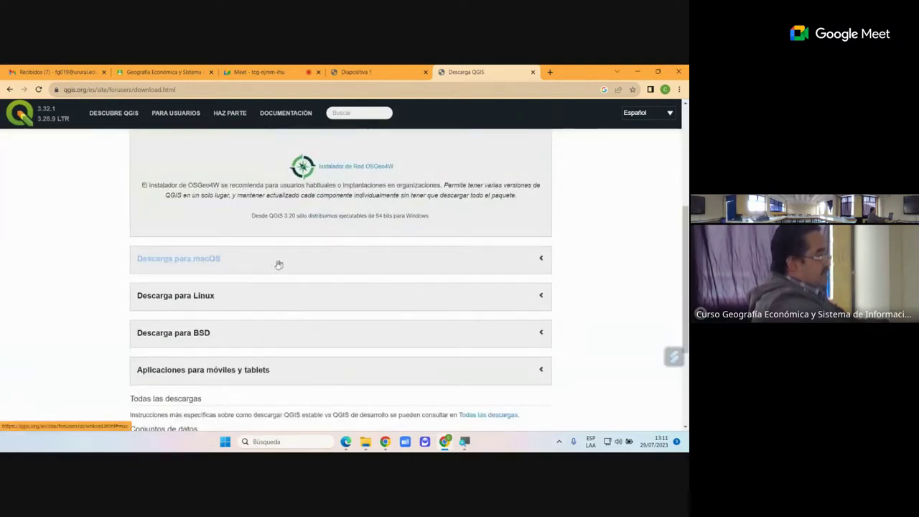
pyautogui.scroll(-1, 222, 276)
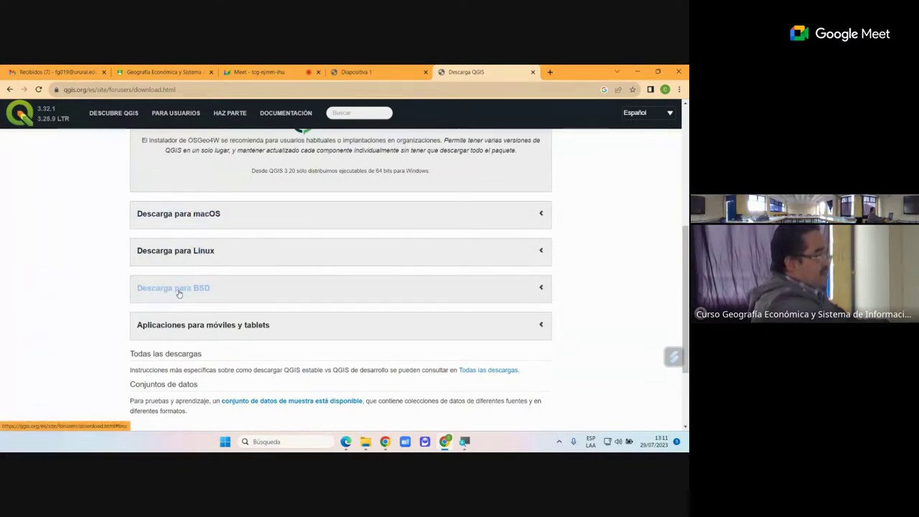
pyautogui.scroll(-2, 112, 291)
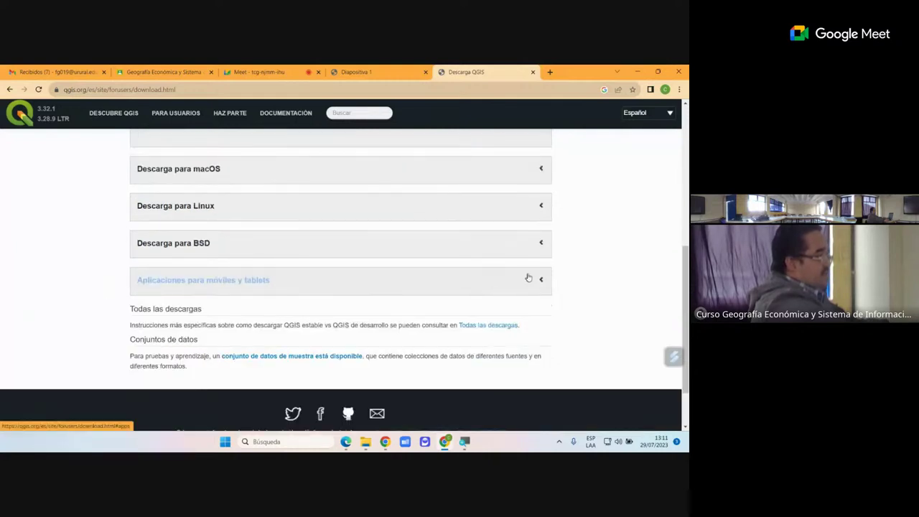
pyautogui.click(237, 286)
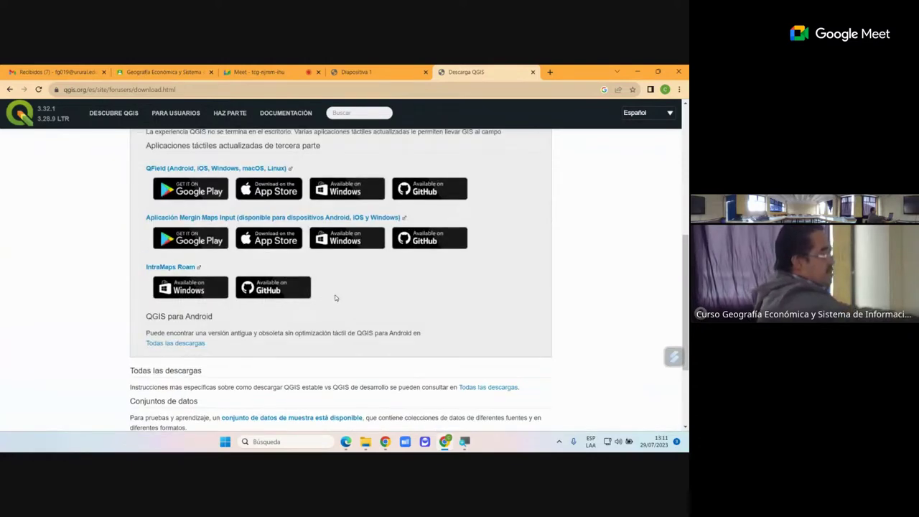
pyautogui.press('super+plus')
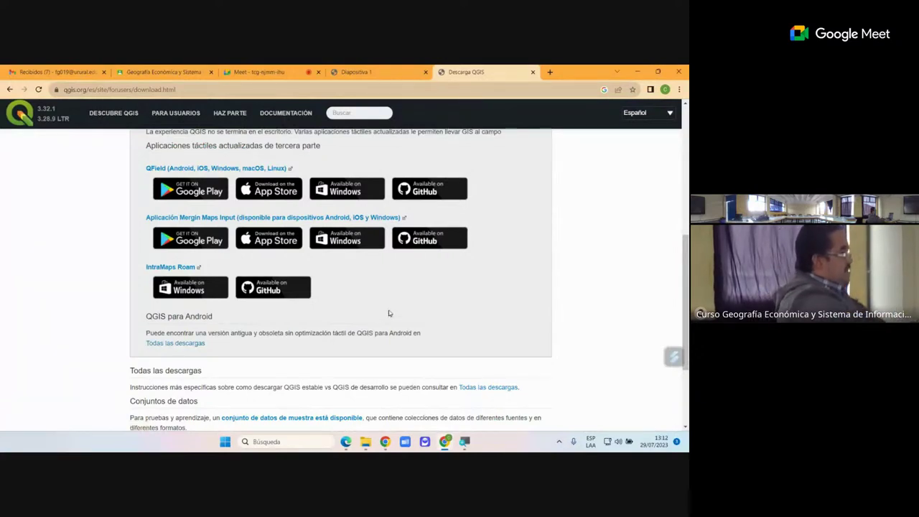
# Expand the Windows downloads section and download the more stable QGIS 3.28 LTR version
pyautogui.click(381, 352)
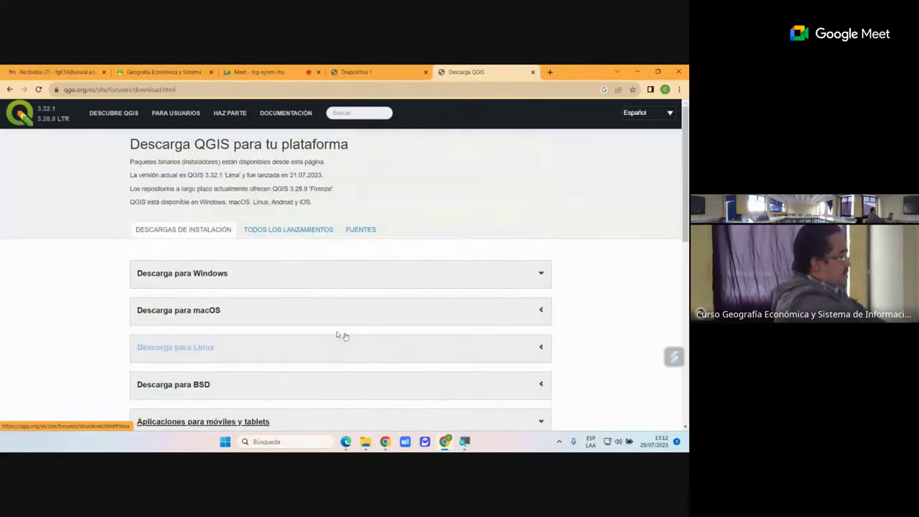
pyautogui.click(209, 273)
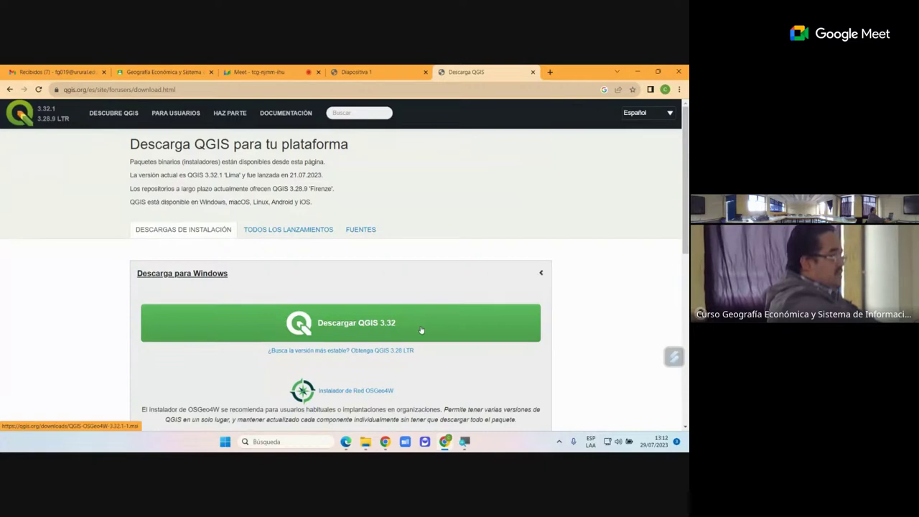
pyautogui.scroll(-1, 433, 357)
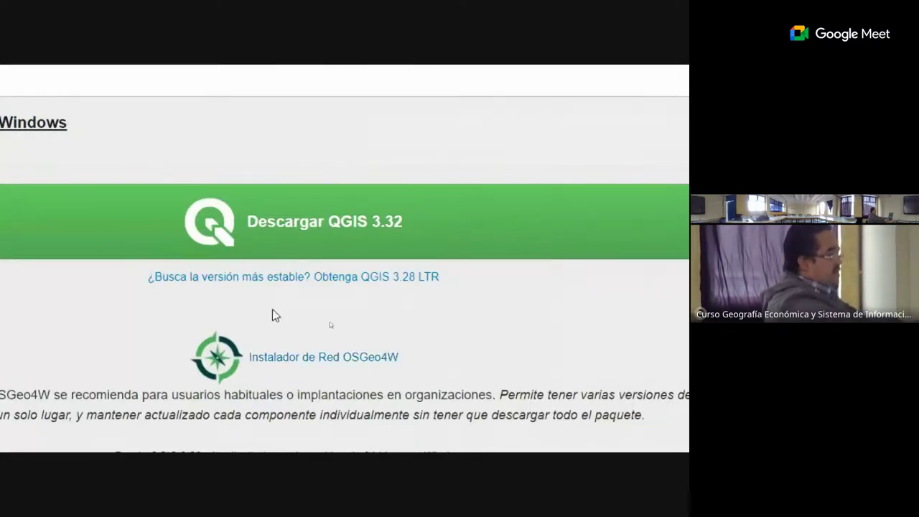
pyautogui.click(403, 280)
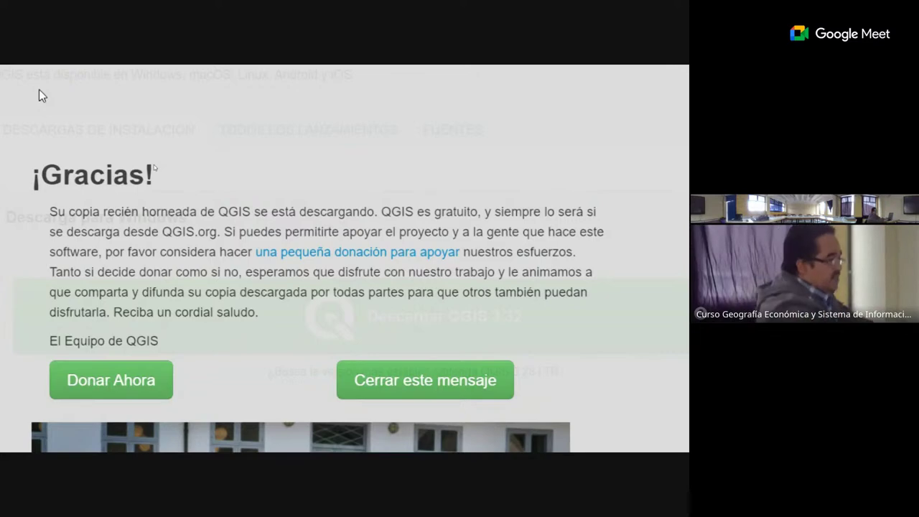
# Read through the QGIS team's thank-you and donation message, and close it without donating
pyautogui.scroll(-3, 178, 444)
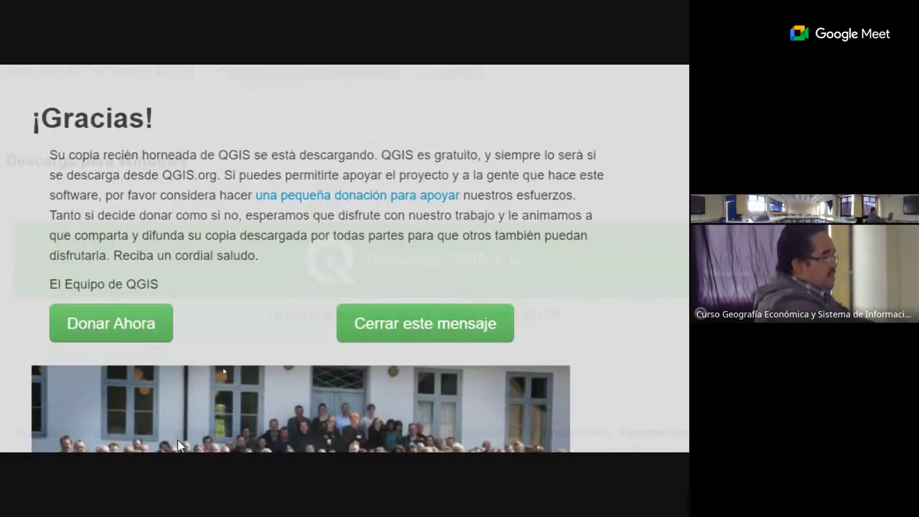
pyautogui.scroll(-3, 187, 377)
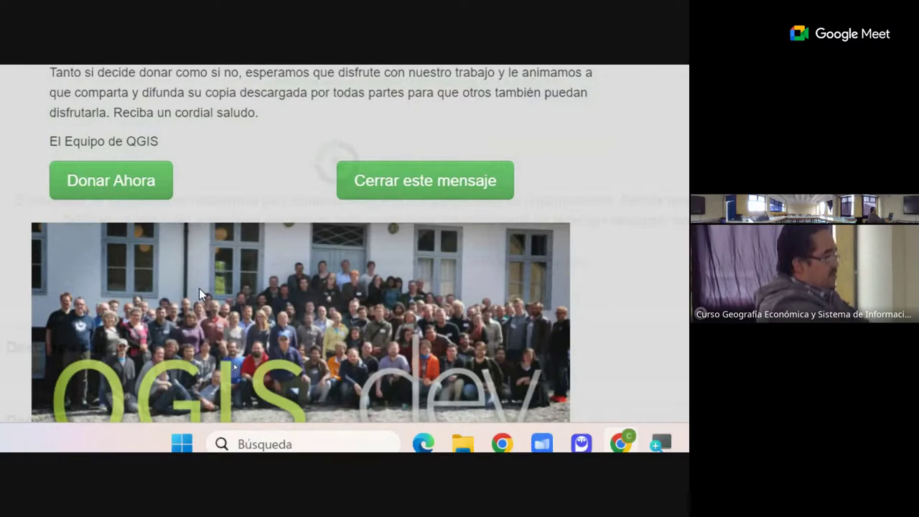
pyautogui.scroll(1, 303, 207)
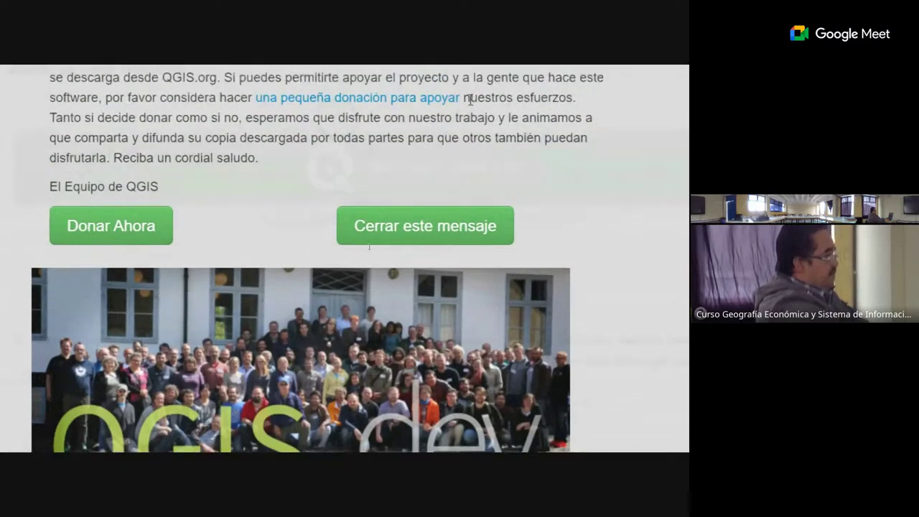
pyautogui.scroll(1, 499, 92)
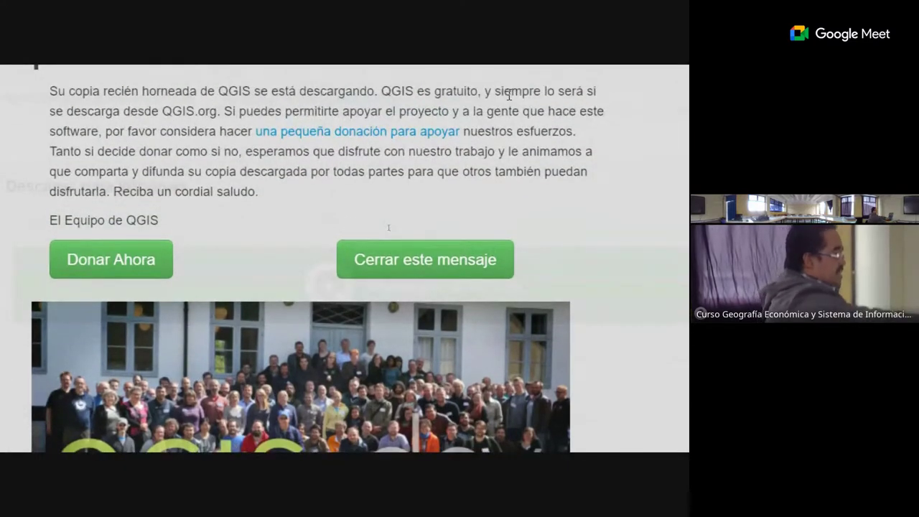
pyautogui.press('super+minus')
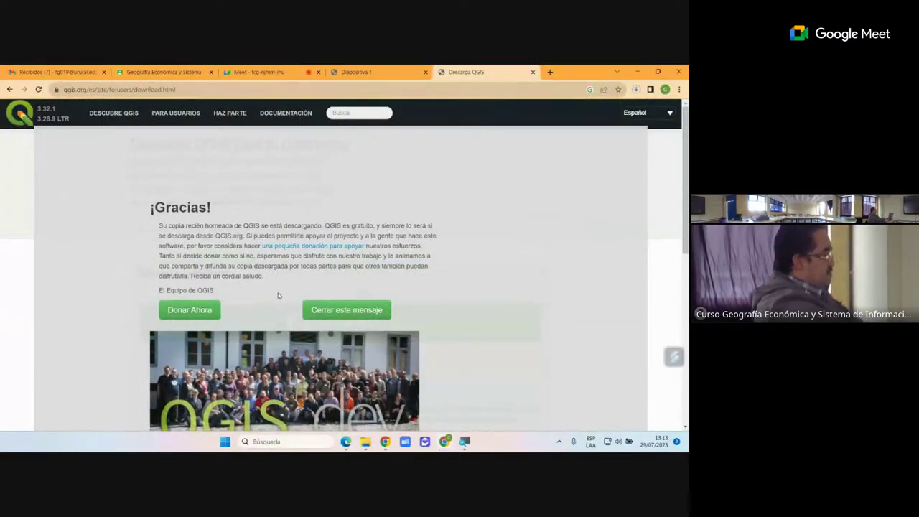
pyautogui.scroll(-5, 223, 302)
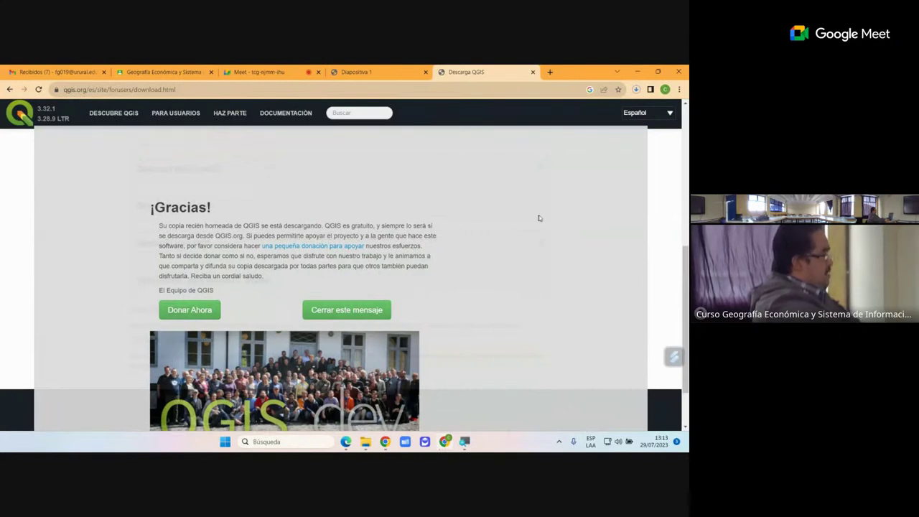
pyautogui.moveTo(686, 289); pyautogui.dragTo(686, 332)
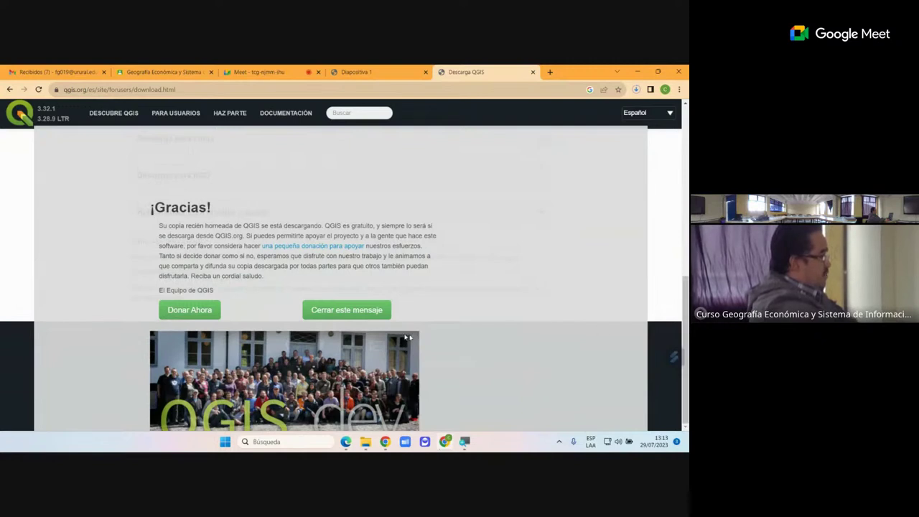
pyautogui.click(363, 312)
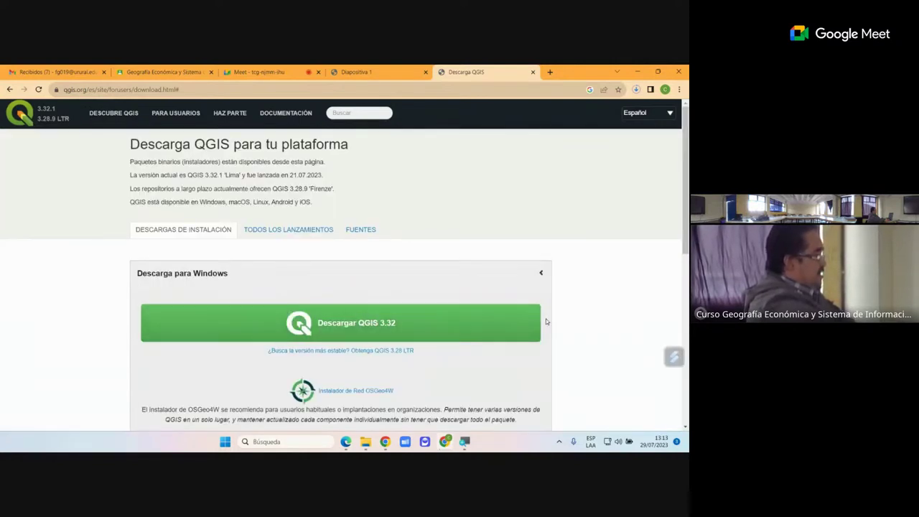
# Check the browser's recent downloads and show the downloaded QGIS-OSGeo4W-3.28.9-1.msi installer in its folder
pyautogui.moveTo(684, 226); pyautogui.dragTo(685, 263)
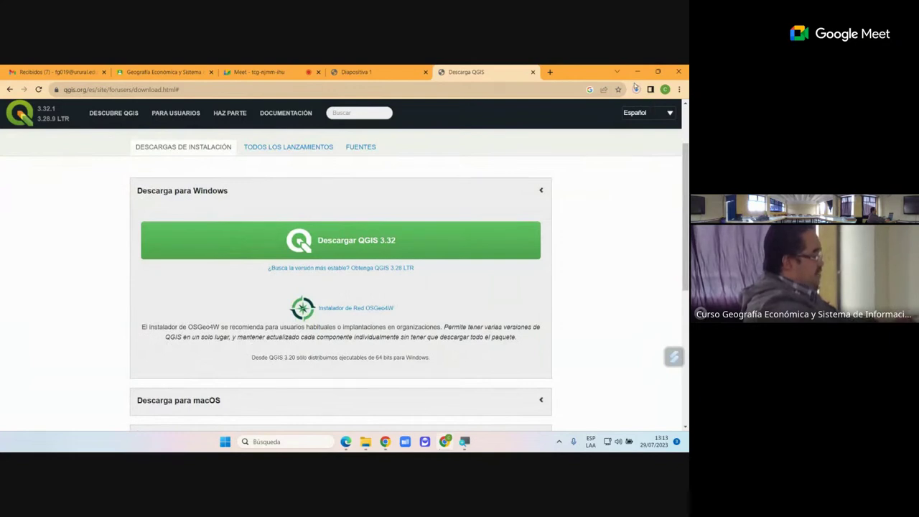
pyautogui.press('super+plus')
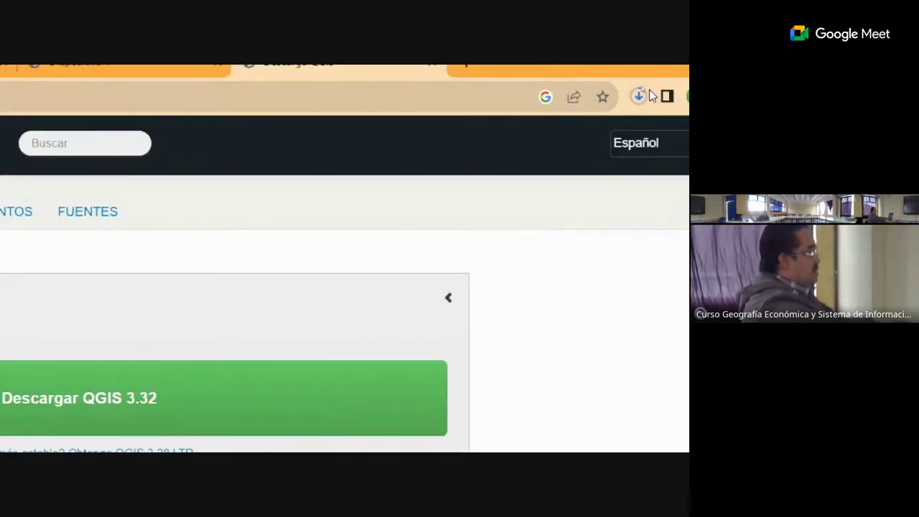
pyautogui.click(642, 95)
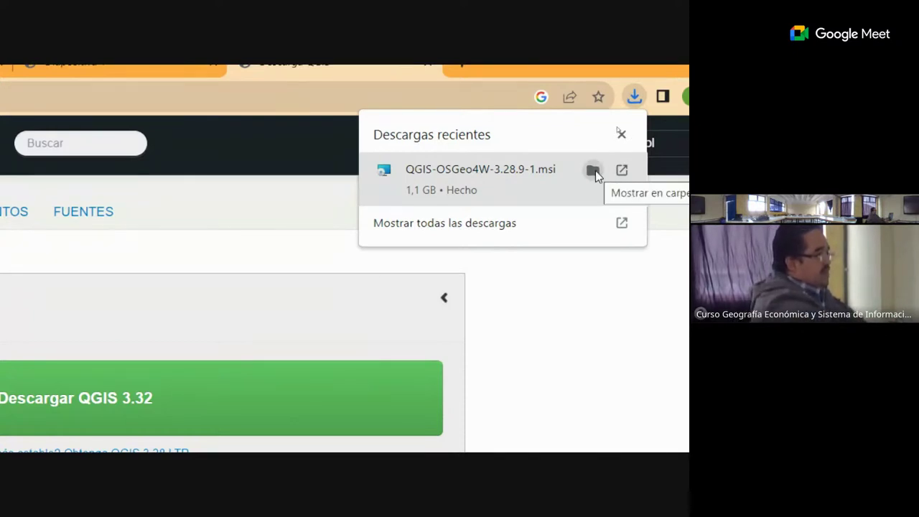
pyautogui.click(594, 171)
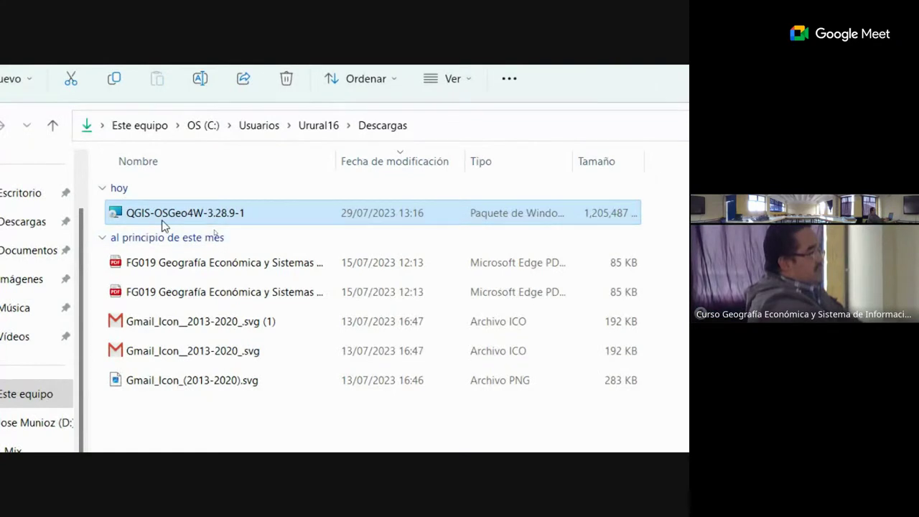
pyautogui.moveTo(170, 225)
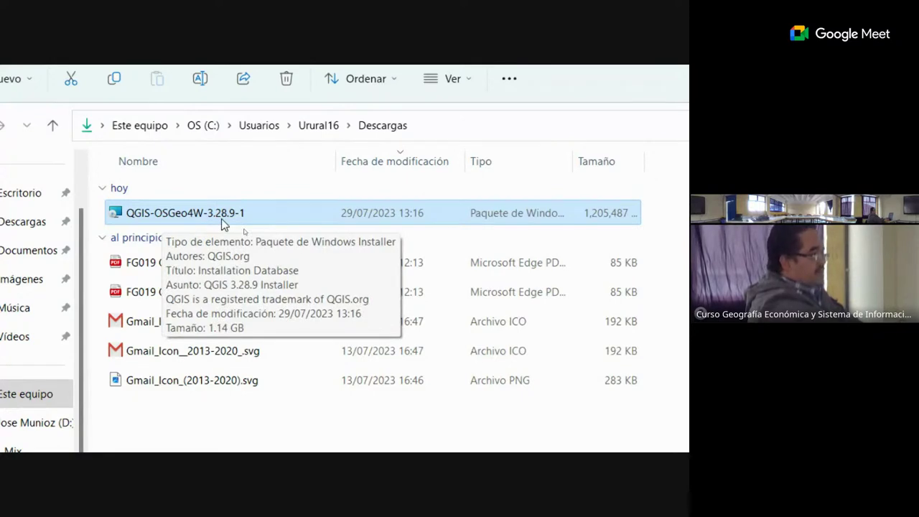
# Launch the installation of the QGIS-OSGeo4W-3.28.9-1 package from the Downloads folder
pyautogui.rightClick(183, 219)
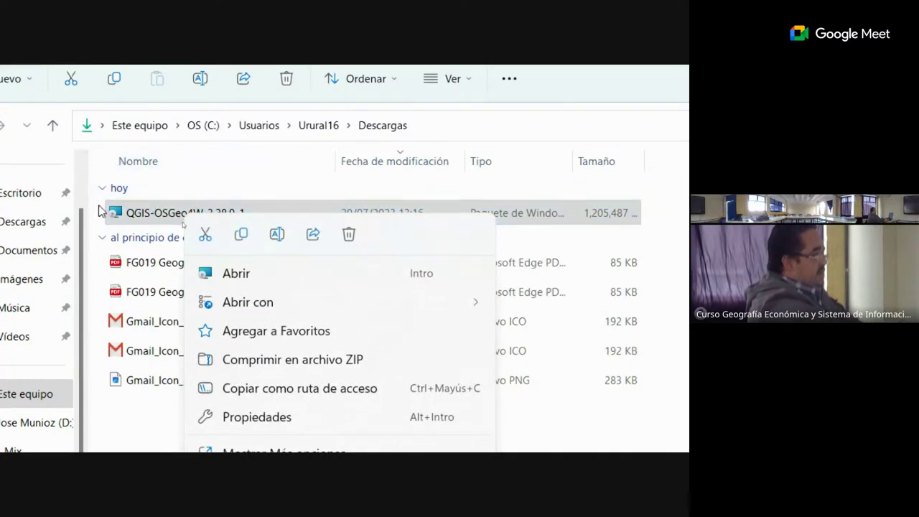
pyautogui.click(134, 214)
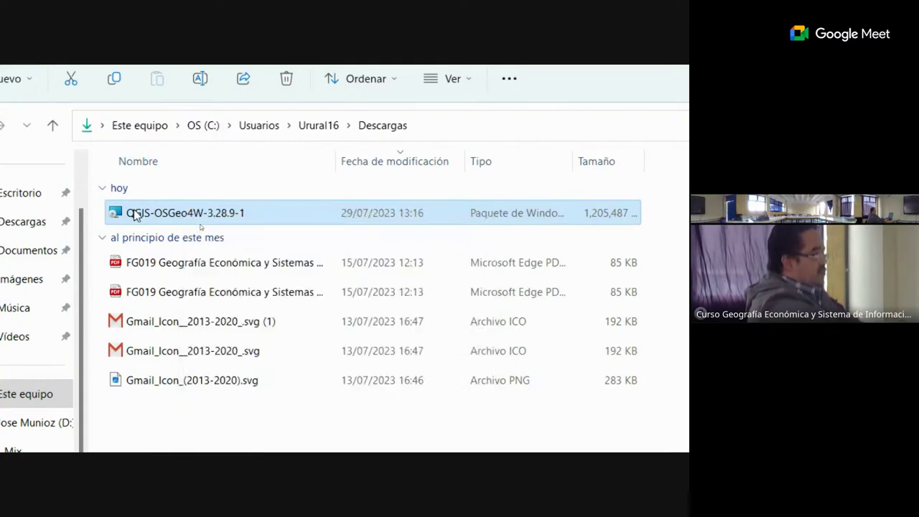
pyautogui.rightClick(135, 214)
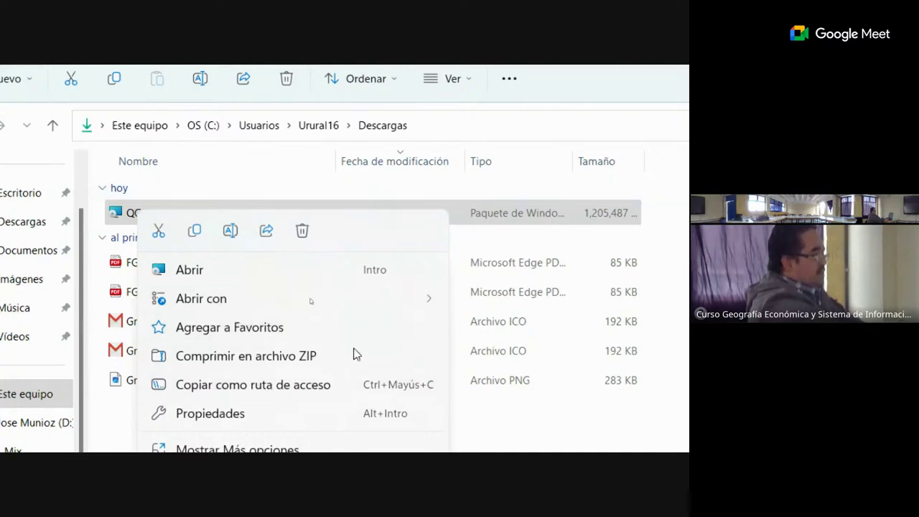
pyautogui.scroll(-1, 324, 446)
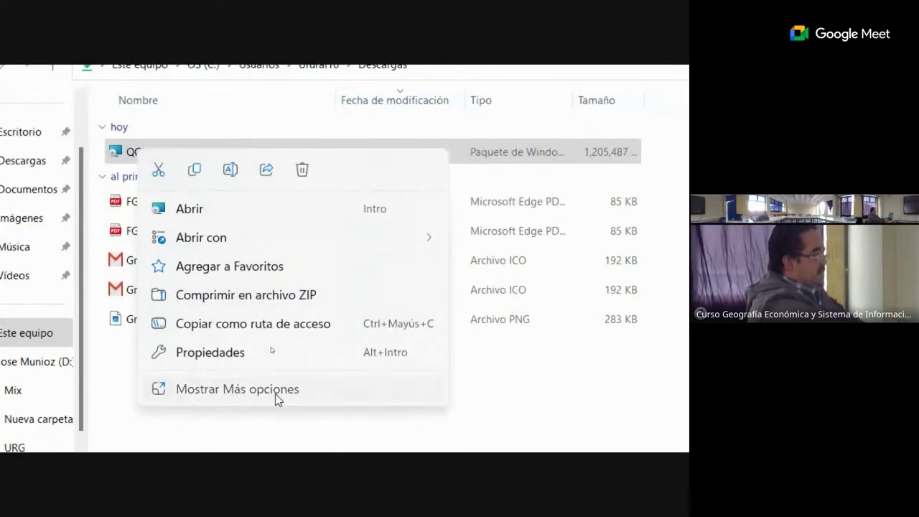
pyautogui.click(277, 393)
pyautogui.scroll(2, 423, 101)
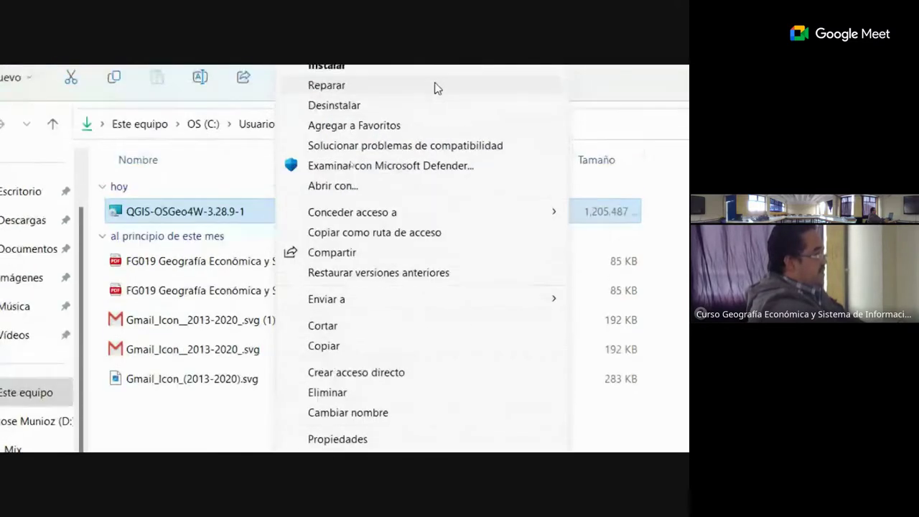
pyautogui.scroll(1, 417, 100)
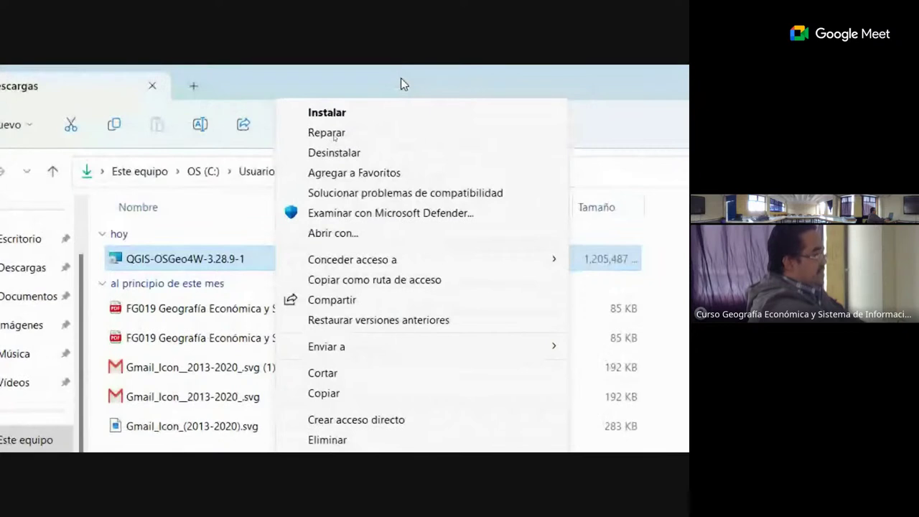
pyautogui.click(347, 114)
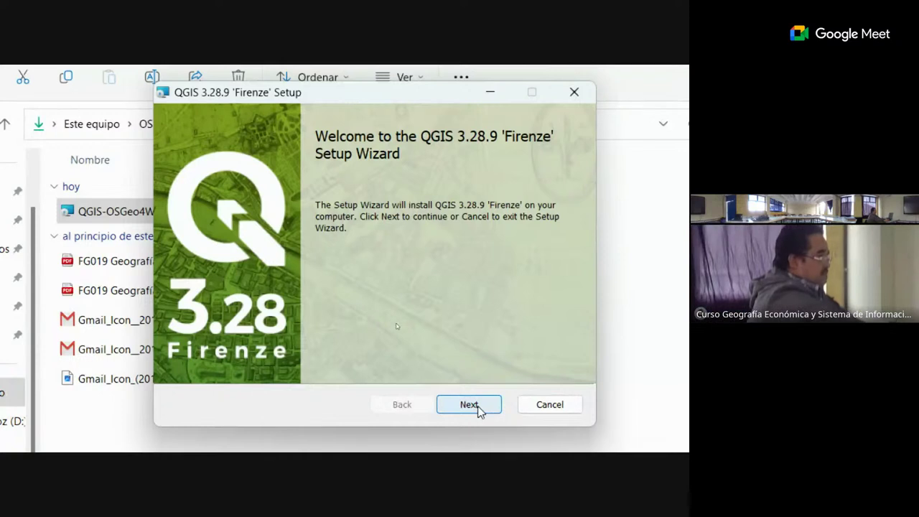
# Proceed past the setup wizard's welcome page, skim the license agreement to its end and accept its terms
pyautogui.click(469, 405)
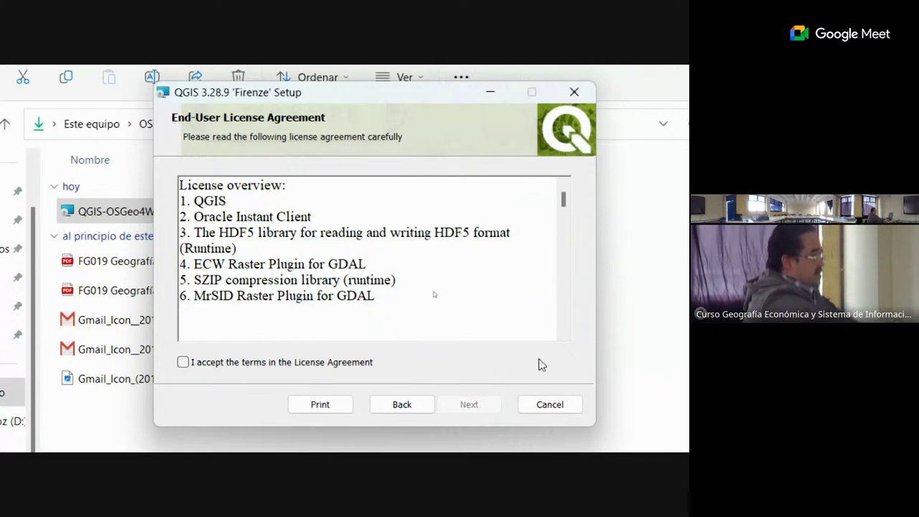
pyautogui.moveTo(564, 199); pyautogui.dragTo(567, 332)
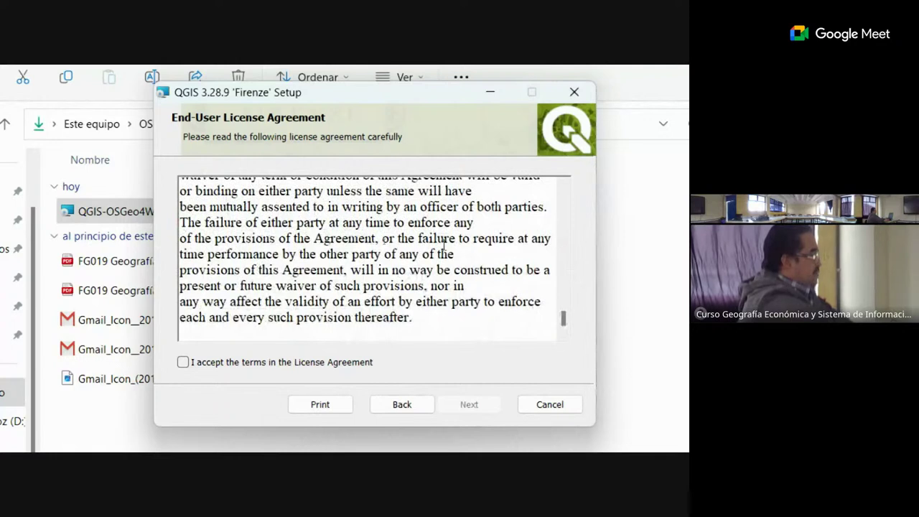
pyautogui.click(184, 363)
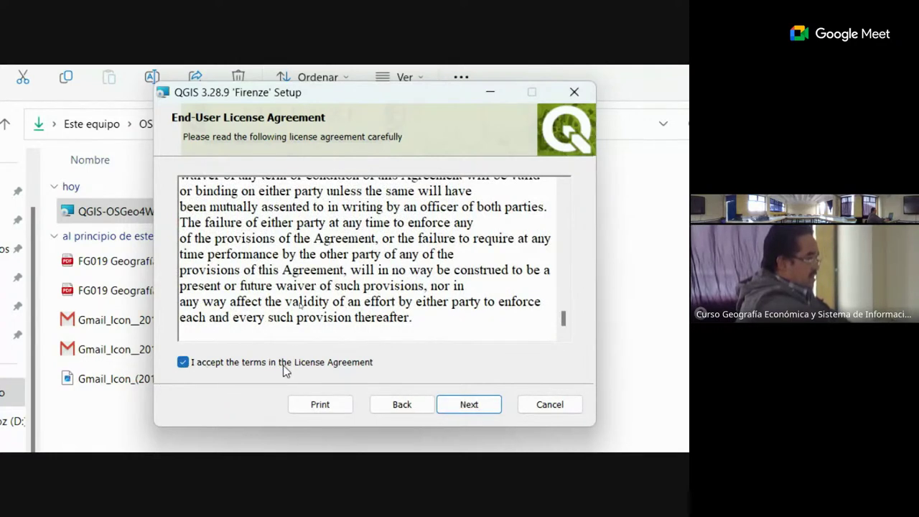
pyautogui.click(469, 405)
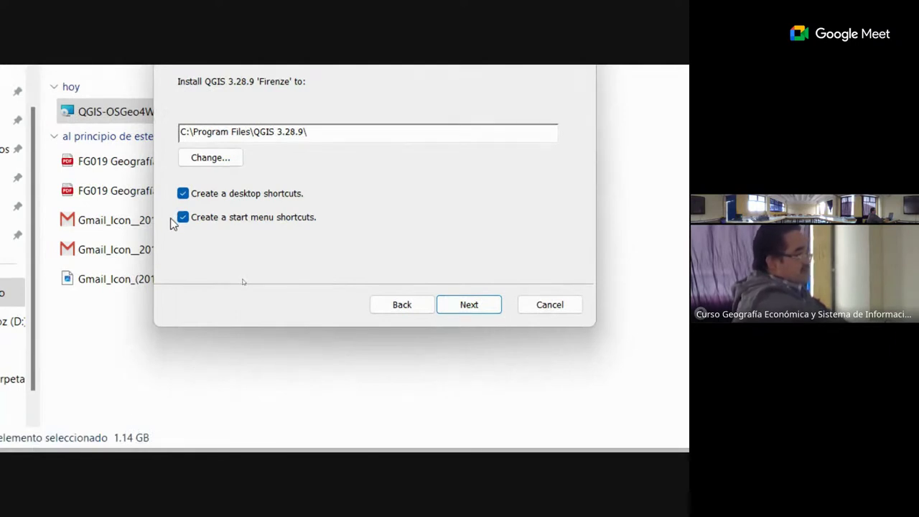
# Switch the options for creating desktop and start menu shortcuts off and back on
pyautogui.click(184, 221)
pyautogui.click(184, 223)
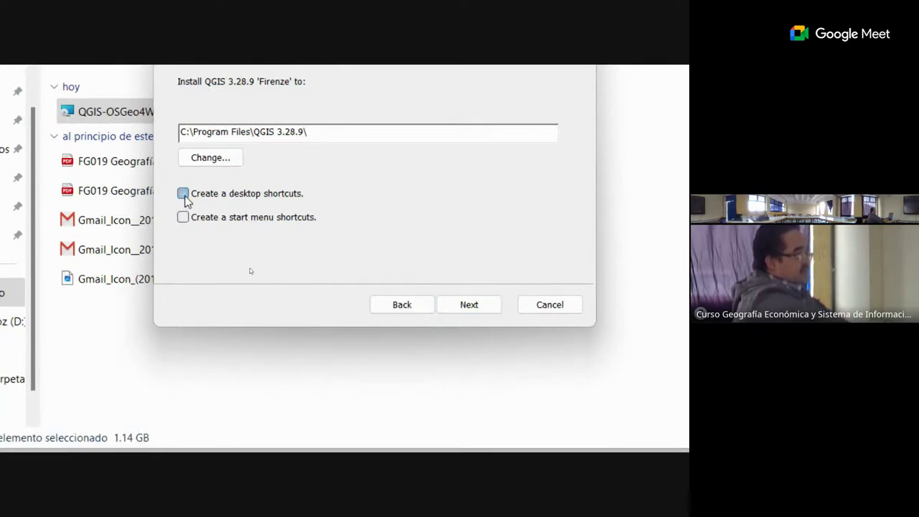
pyautogui.click(185, 195)
pyautogui.click(185, 219)
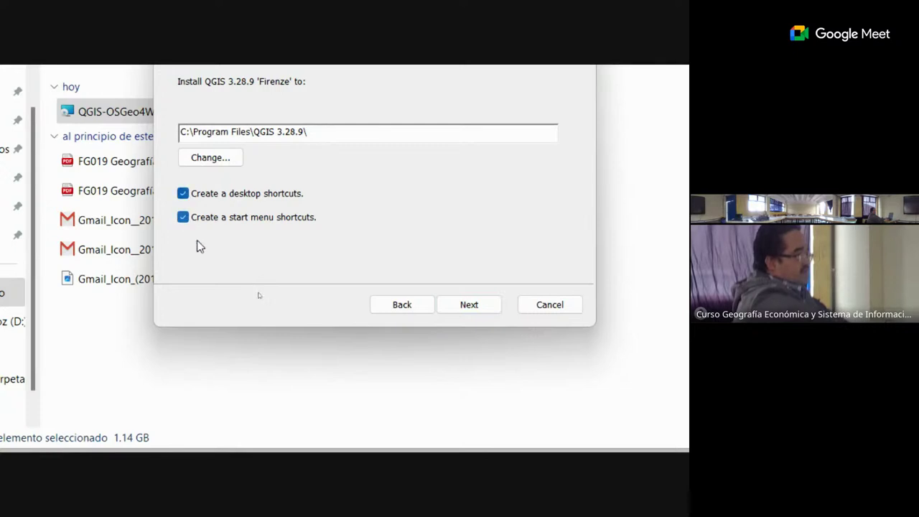
# Accept the install folder C:\Program Files\QGIS 3.28.9\ with both shortcut options, run the installation and finish the setup wizard
pyautogui.click(470, 306)
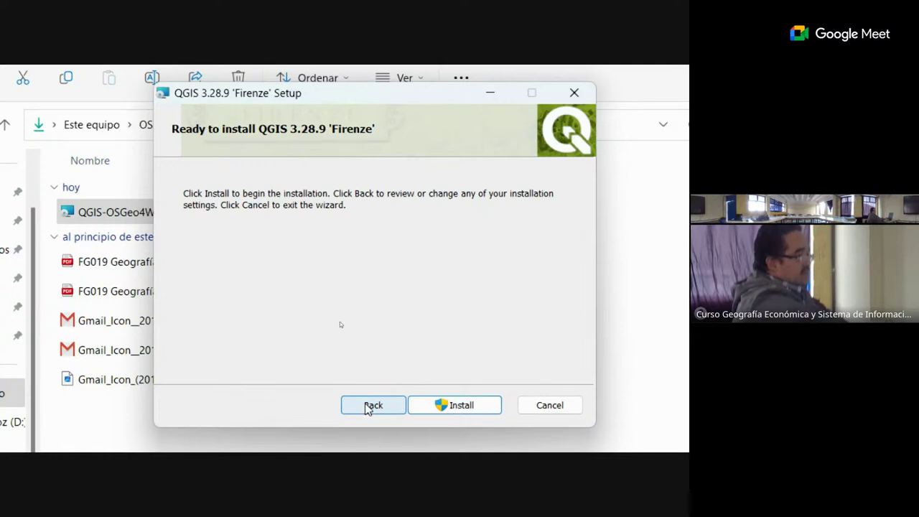
pyautogui.click(472, 408)
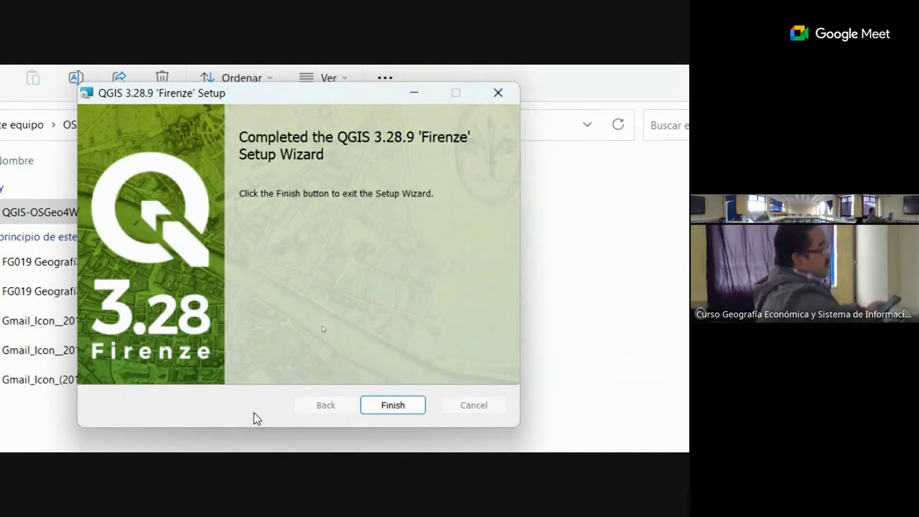
pyautogui.click(402, 406)
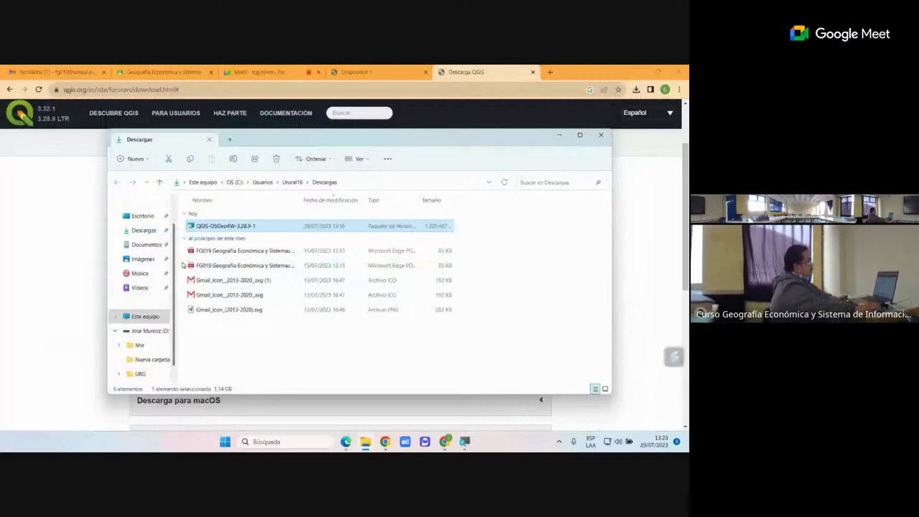
# Search the computer's applications for "qg" and launch QGIS Desktop 3.28.9
pyautogui.click(226, 442)
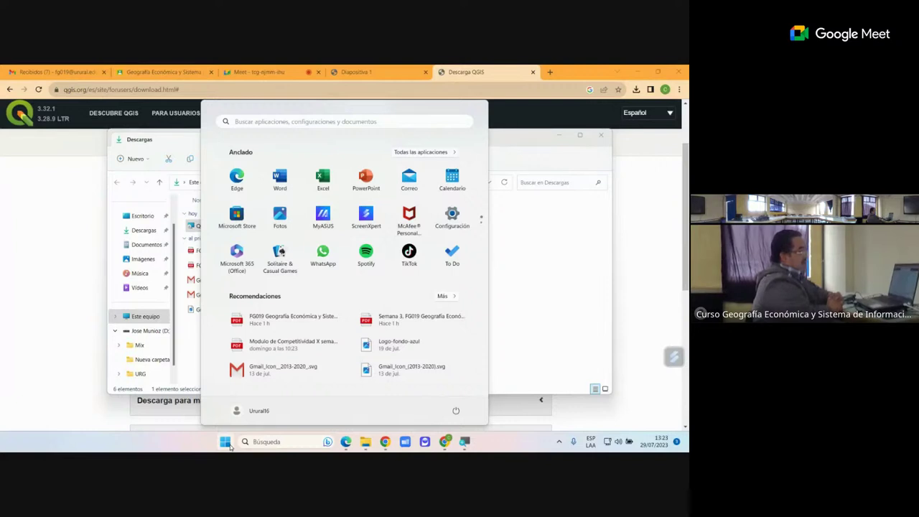
pyautogui.write('qg')
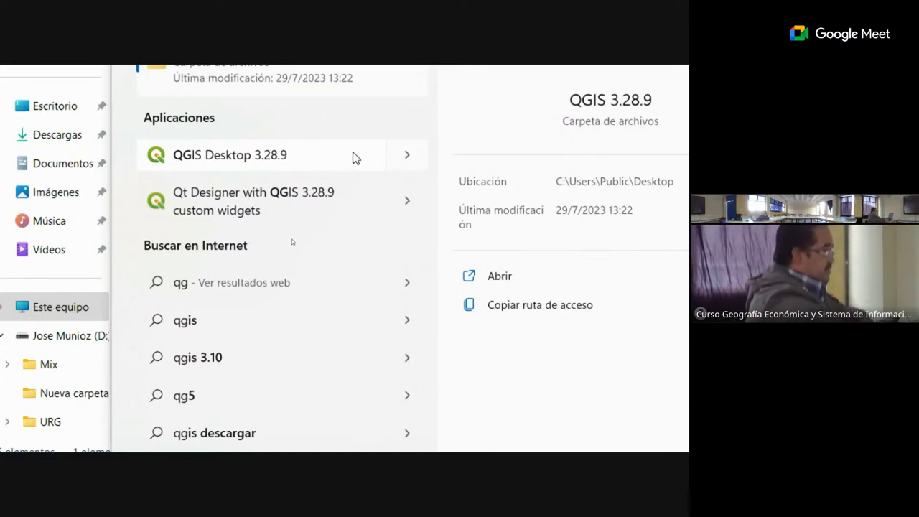
pyautogui.click(316, 161)
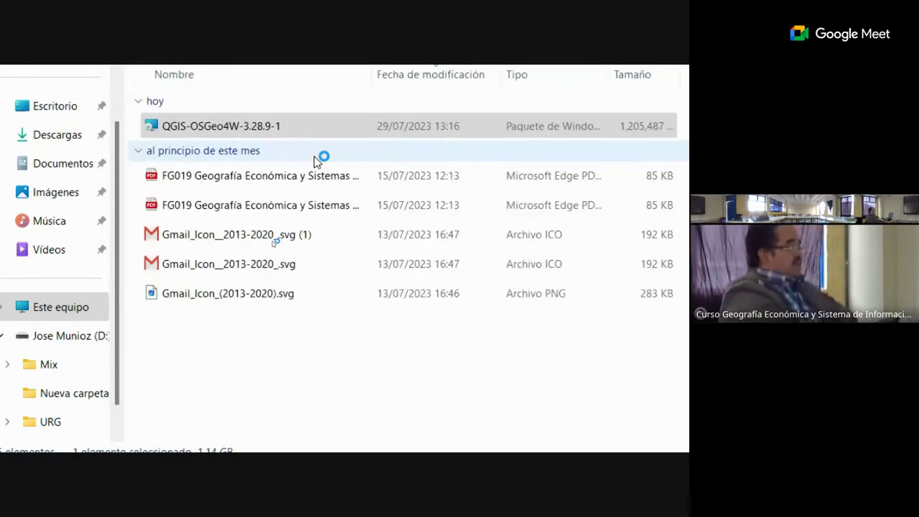